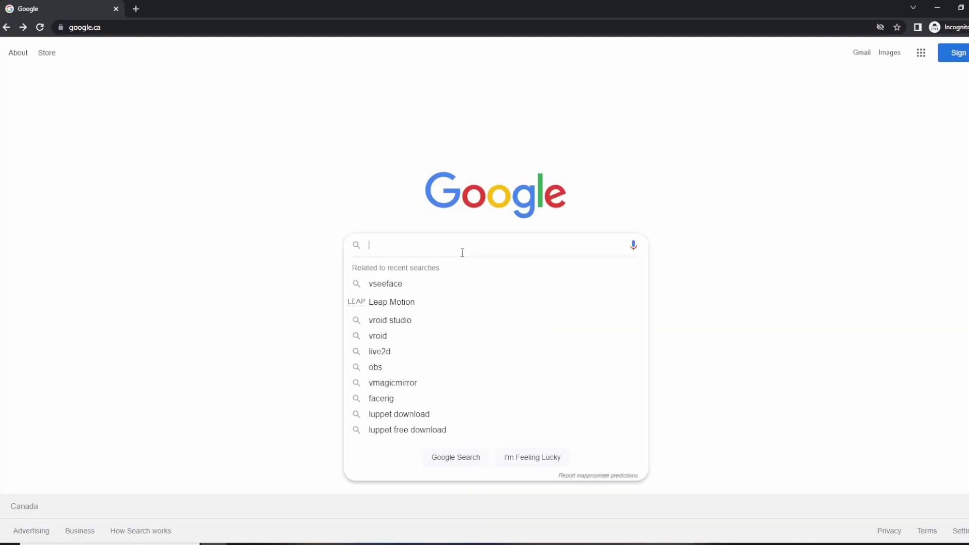
# Search Google for luppet and open the official Luppet website
pyautogui.write('luppet')
pyautogui.press('Return')
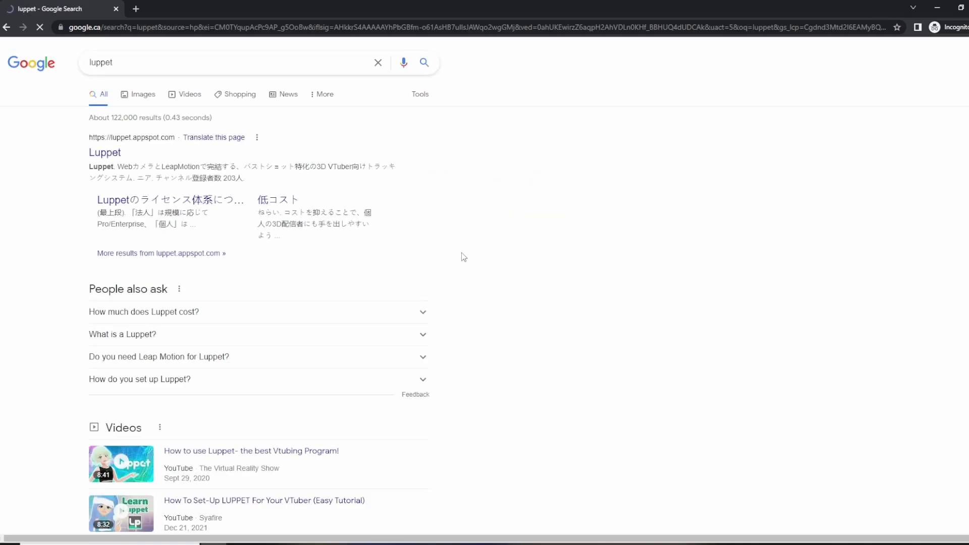
pyautogui.click(128, 152)
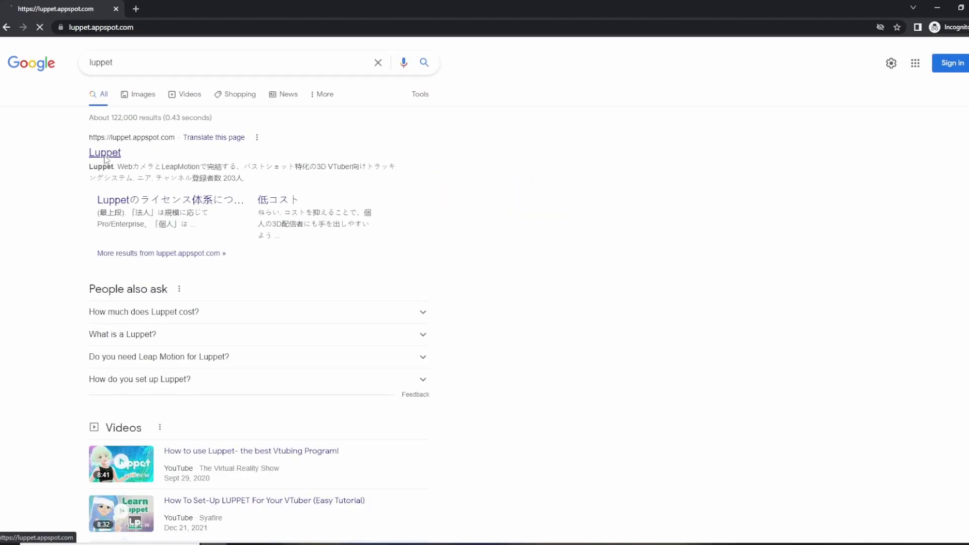
# Look through the Luppet website and the BOOTH store page for the individual licence key
pyautogui.scroll(-4, 195, 303)
pyautogui.scroll(-15, 192, 319)
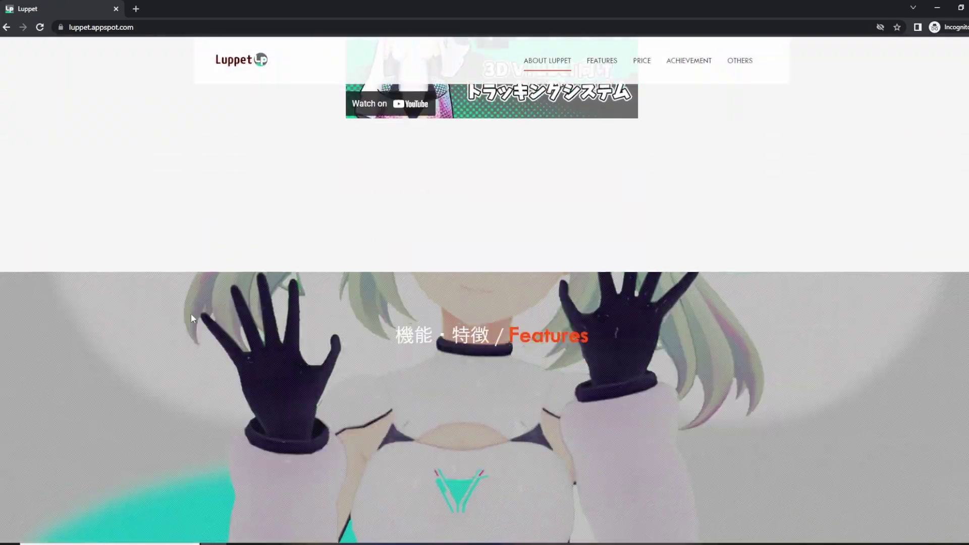
pyautogui.scroll(-1, 194, 318)
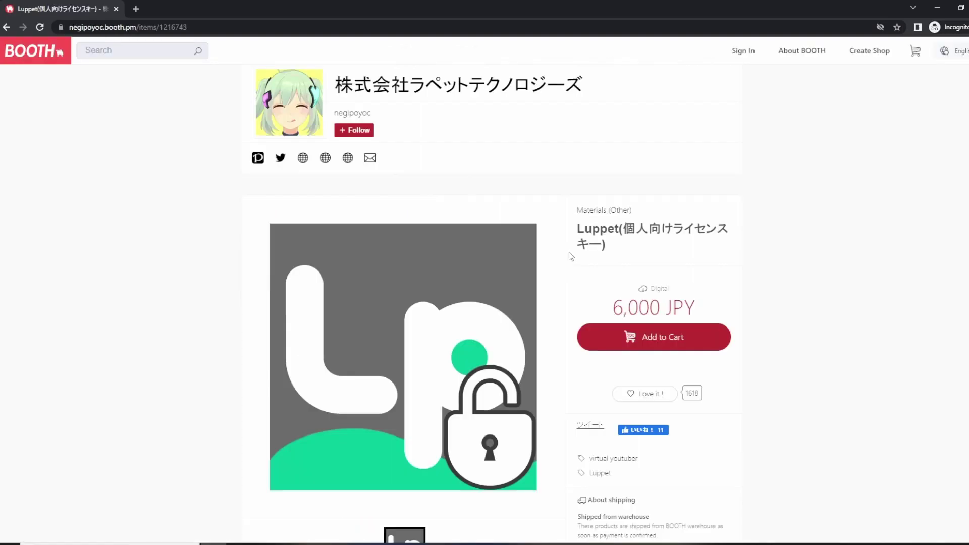
pyautogui.scroll(-1, 560, 254)
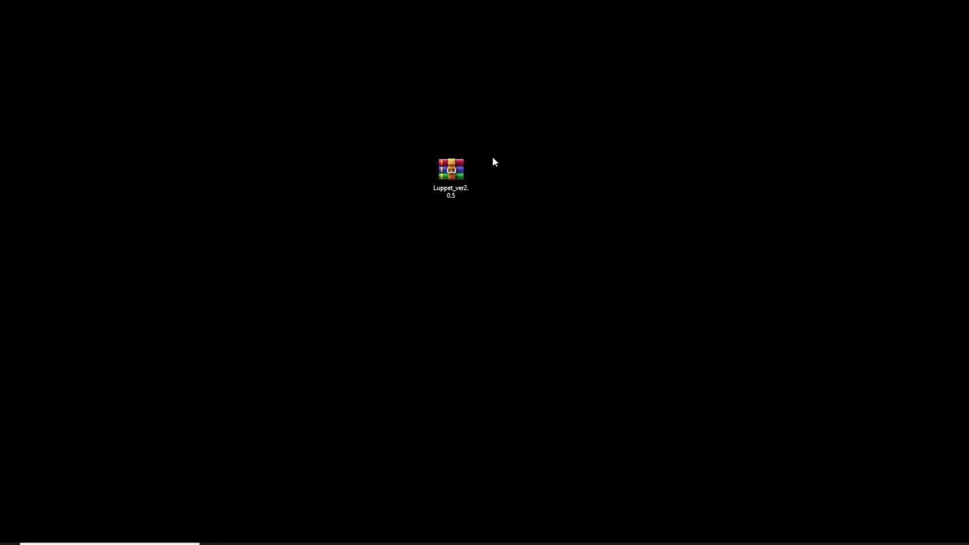
# Extract the Luppet_ver2.0.5 archive into its own folder and open the inner Luppet_ver2.0.5 folder
pyautogui.rightClick(464, 173)
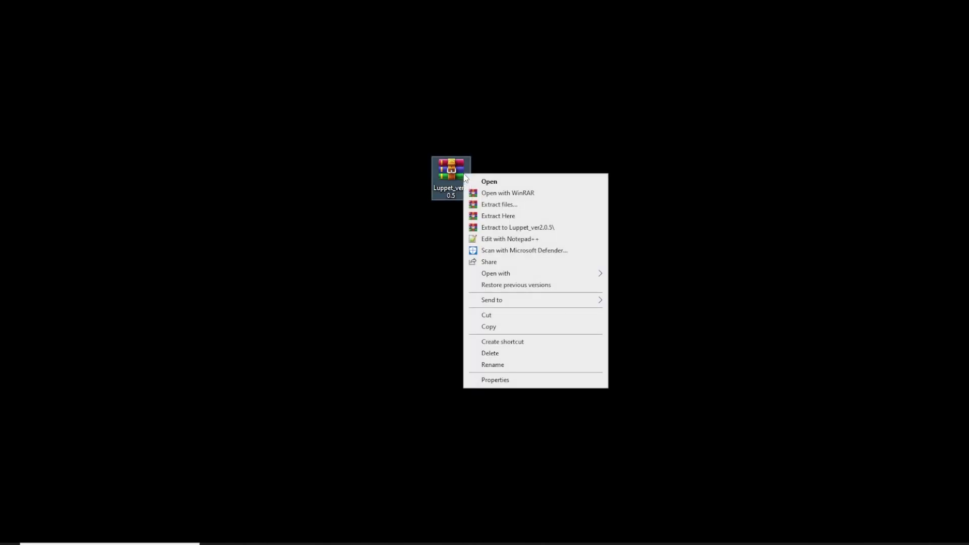
pyautogui.click(503, 228)
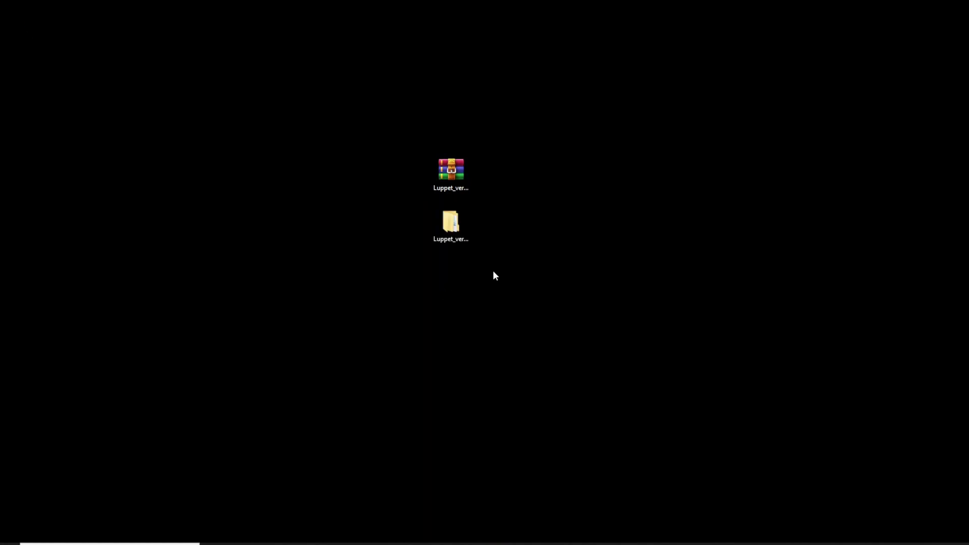
pyautogui.doubleClick(451, 222)
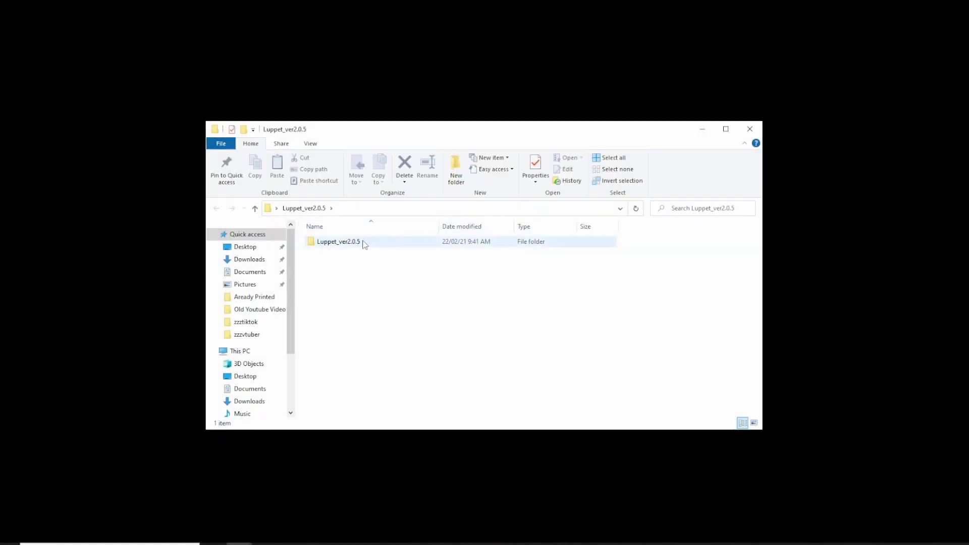
pyautogui.doubleClick(333, 242)
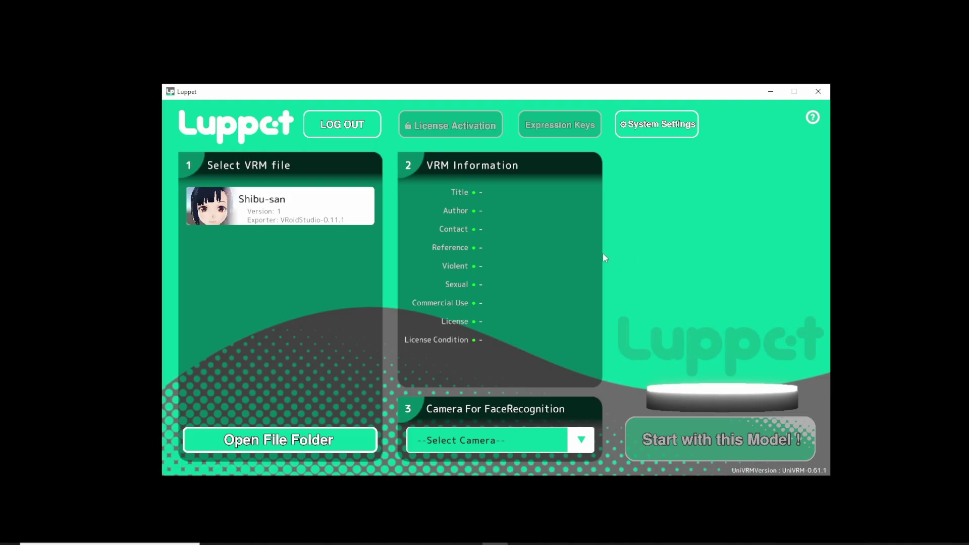
# Review the frame rate, window size, graphic quality and language options in System Settings without changing them
pyautogui.click(636, 124)
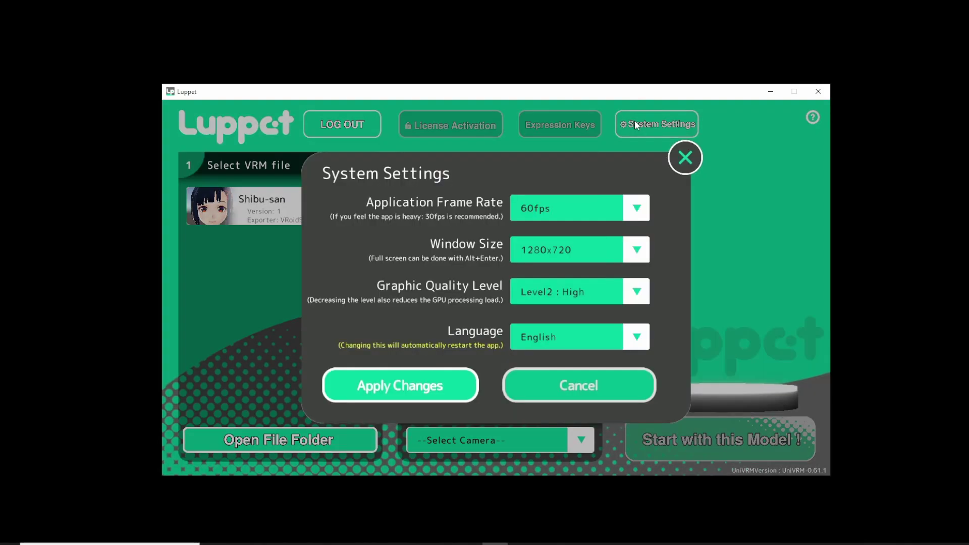
pyautogui.click(637, 211)
pyautogui.click(637, 211)
pyautogui.click(637, 253)
pyautogui.click(637, 252)
pyautogui.click(640, 293)
pyautogui.click(641, 295)
pyautogui.click(637, 338)
pyautogui.click(638, 342)
pyautogui.click(676, 160)
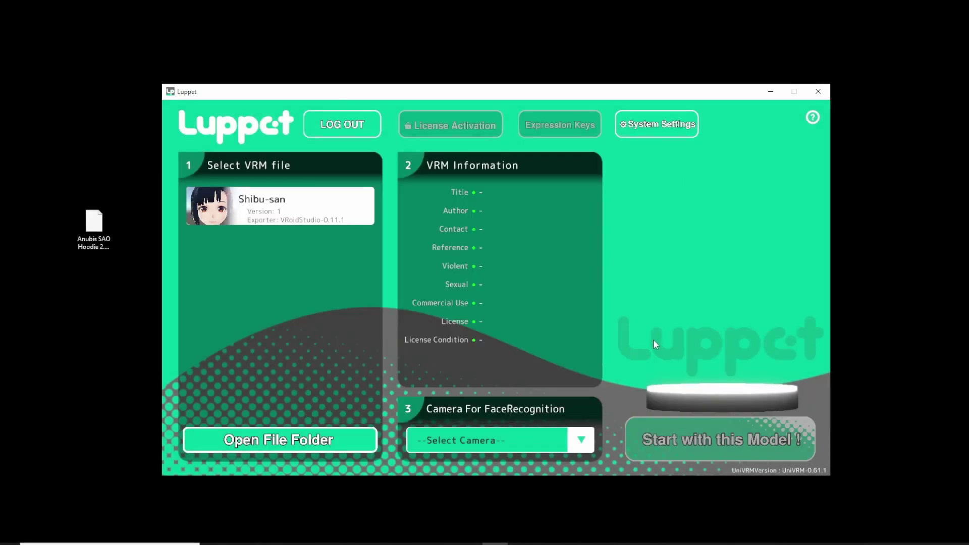
# Add the Anubis SAO Hoodie 2.0 VRM file from the desktop to Luppet's StreamingAssets folder
pyautogui.click(237, 441)
pyautogui.moveTo(96, 225); pyautogui.dragTo(387, 342)
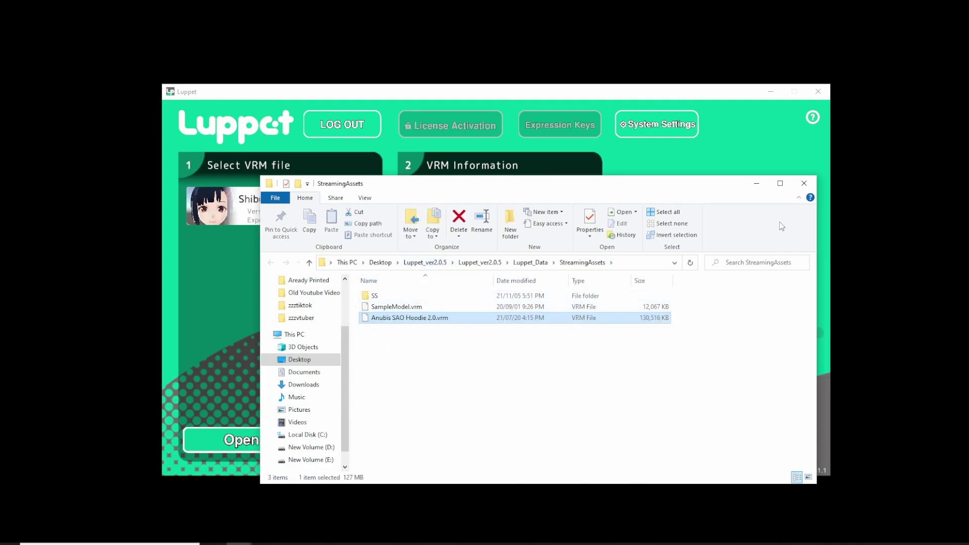
pyautogui.click(805, 184)
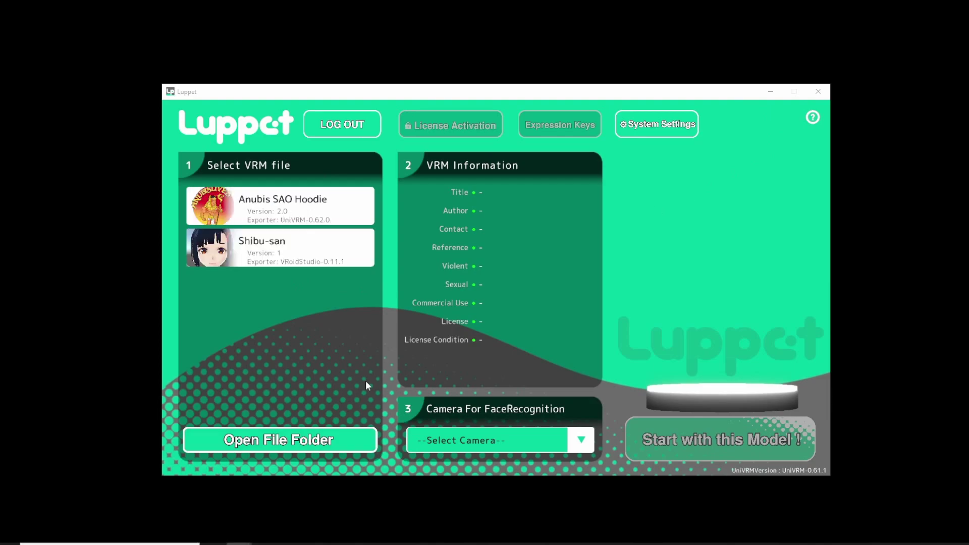
# Select the Anubis SAO Hoodie model with HD Pro Webcam C920 as the face recognition camera and start with it
pyautogui.click(300, 217)
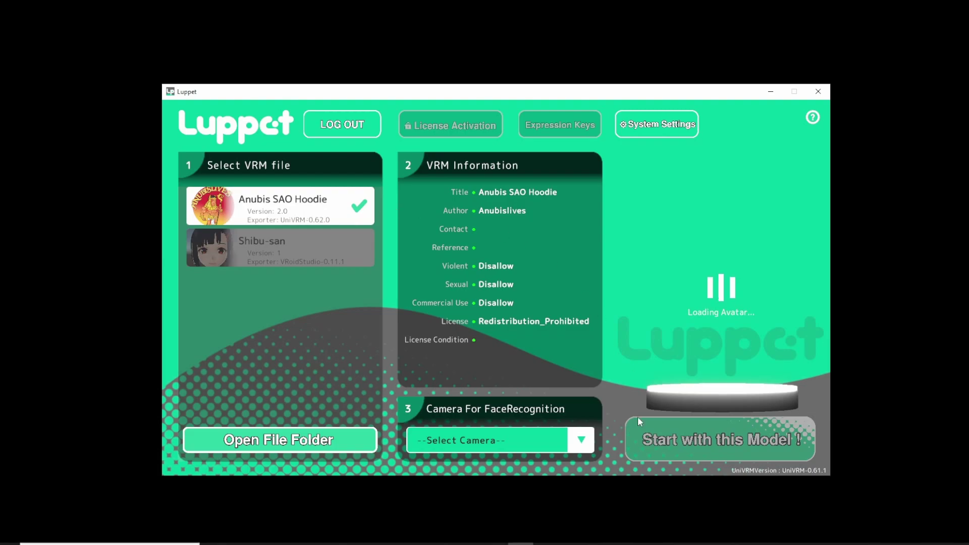
pyautogui.click(581, 442)
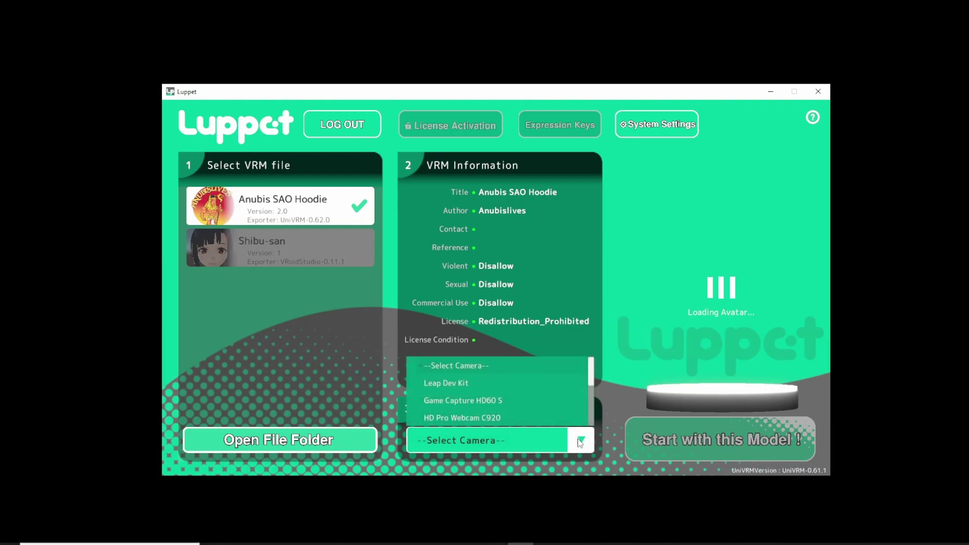
pyautogui.click(488, 417)
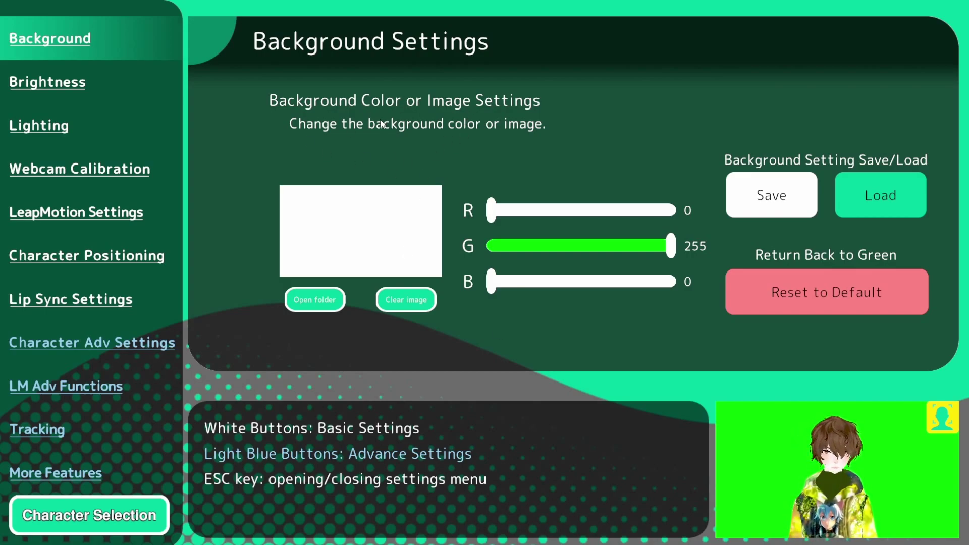
# Try out the background's green slider and the Ambient Light, Bloom and Exposure brightness sliders
pyautogui.moveTo(670, 249); pyautogui.dragTo(705, 247)
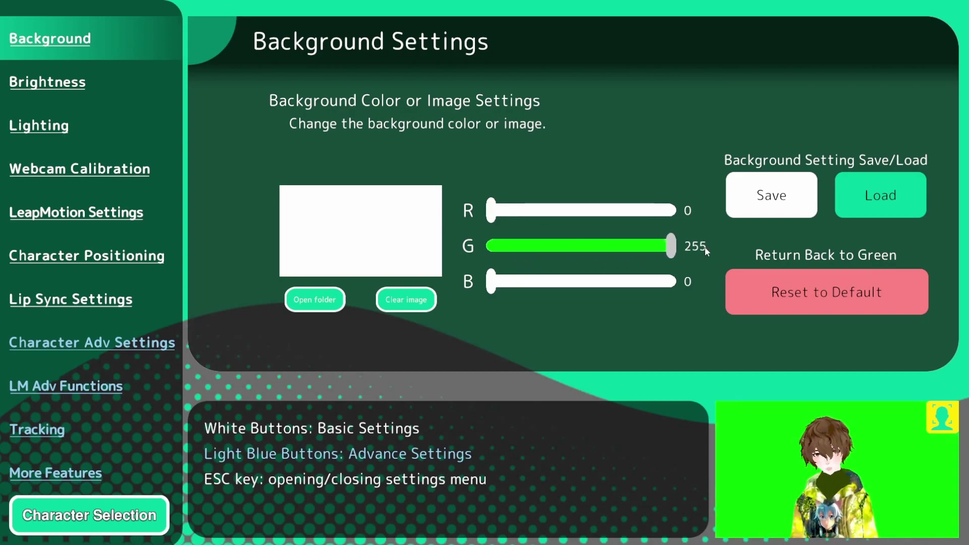
pyautogui.click(87, 83)
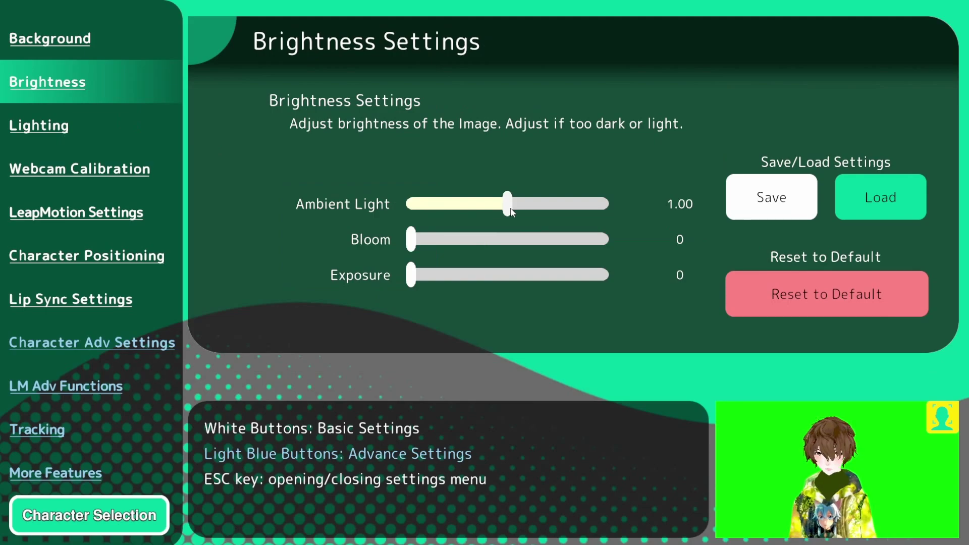
pyautogui.moveTo(557, 210); pyautogui.dragTo(543, 214)
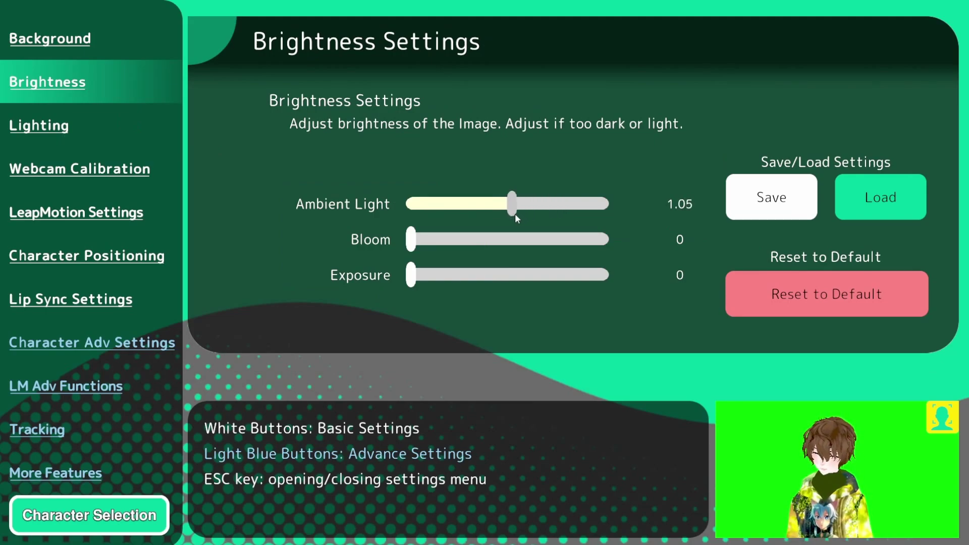
pyautogui.moveTo(425, 245); pyautogui.dragTo(409, 276)
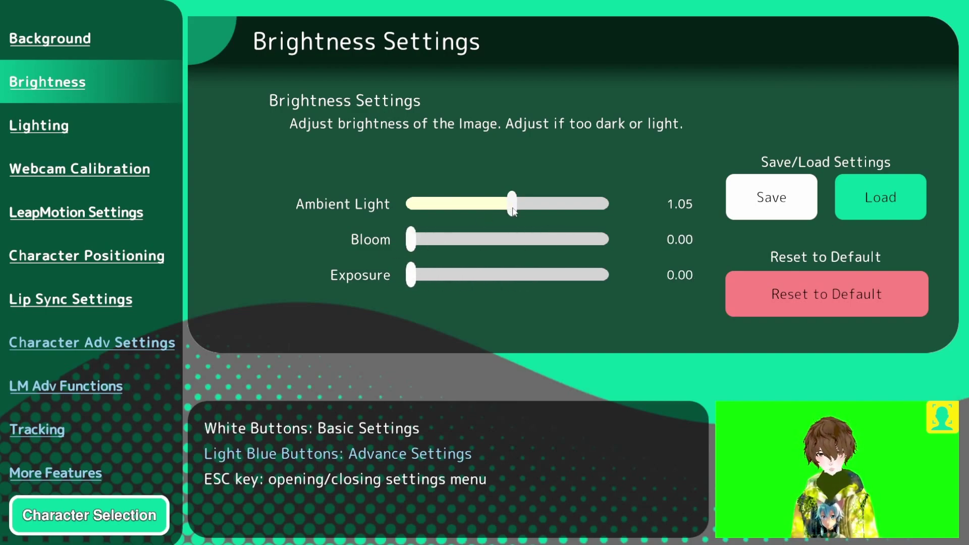
pyautogui.moveTo(513, 211); pyautogui.dragTo(508, 211)
# Try out the vertical and horizontal light direction sliders in the Lighting settings
pyautogui.click(81, 125)
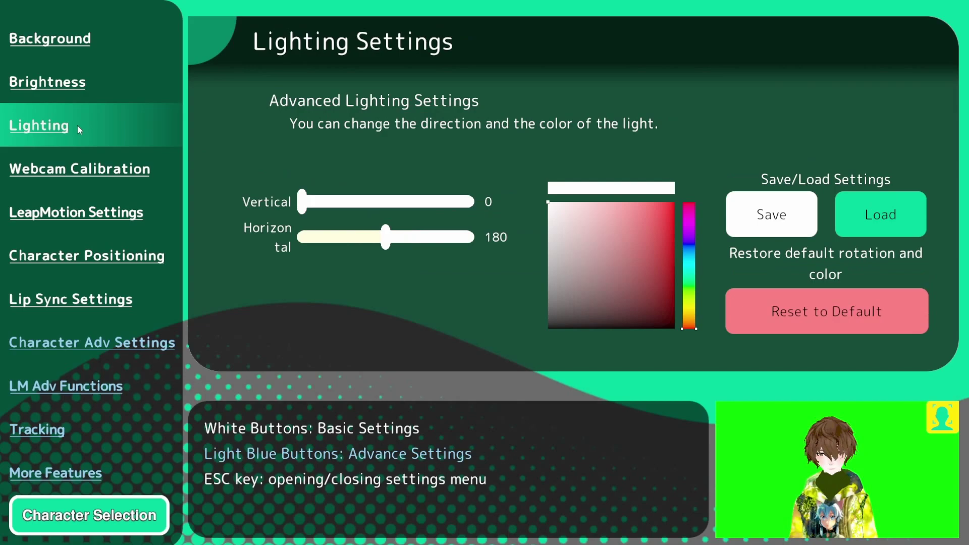
pyautogui.moveTo(293, 201)
pyautogui.mouseDown()
pyautogui.moveTo(463, 216)
pyautogui.moveTo(296, 217)
pyautogui.mouseUp()
pyautogui.moveTo(385, 237); pyautogui.dragTo(464, 248)
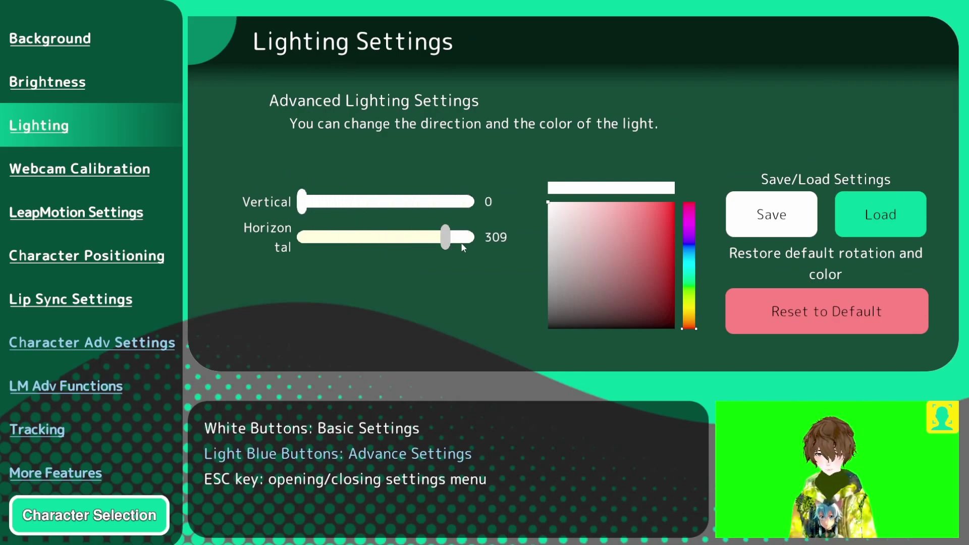
pyautogui.moveTo(391, 248); pyautogui.dragTo(373, 249)
# Calibrate the webcam so the character faces forward, and reposition the character in the camera view
pyautogui.click(118, 172)
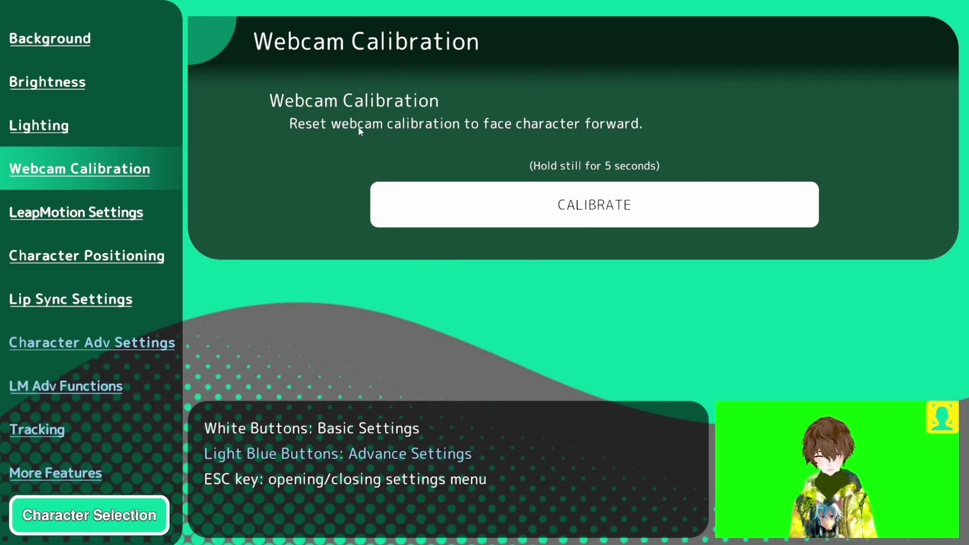
pyautogui.click(545, 215)
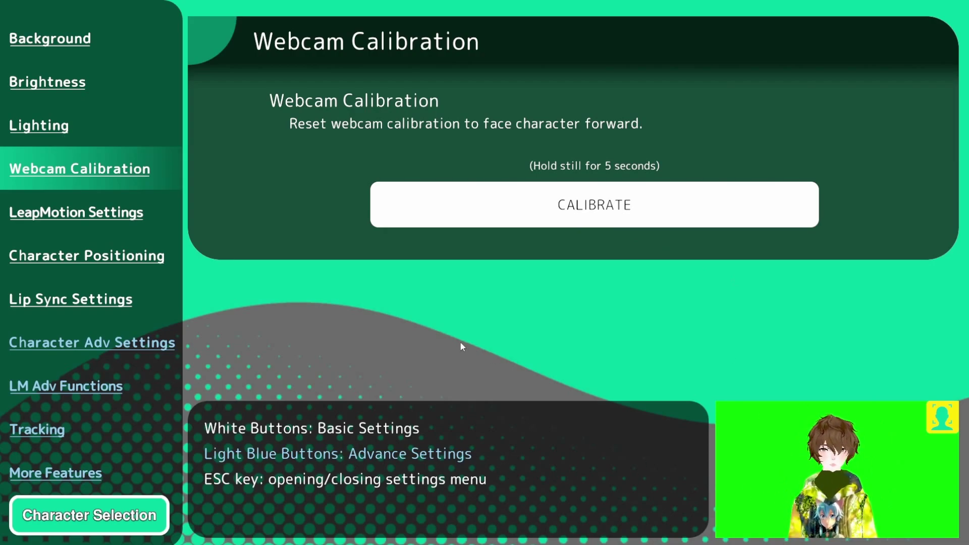
pyautogui.press('Down')
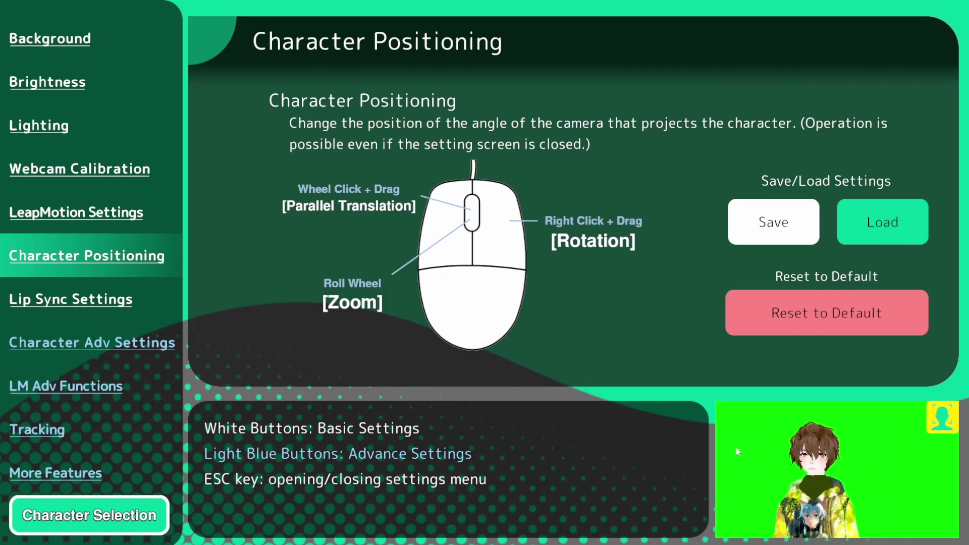
pyautogui.moveTo(736, 448)
pyautogui.mouseDown()
pyautogui.moveTo(747, 431)
pyautogui.moveTo(755, 471)
pyautogui.moveTo(725, 458)
pyautogui.moveTo(771, 452)
pyautogui.moveTo(759, 474)
pyautogui.moveTo(749, 453)
pyautogui.mouseUp()
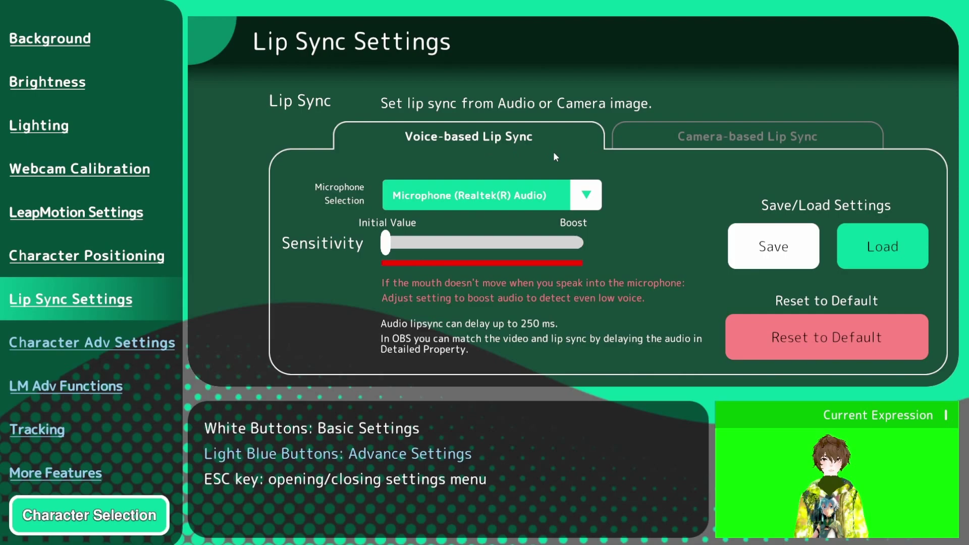
# Check the camera-based lip sync options, and set voice-based lip sync to use Microphone (Realtek(R) Audio)
pyautogui.click(709, 137)
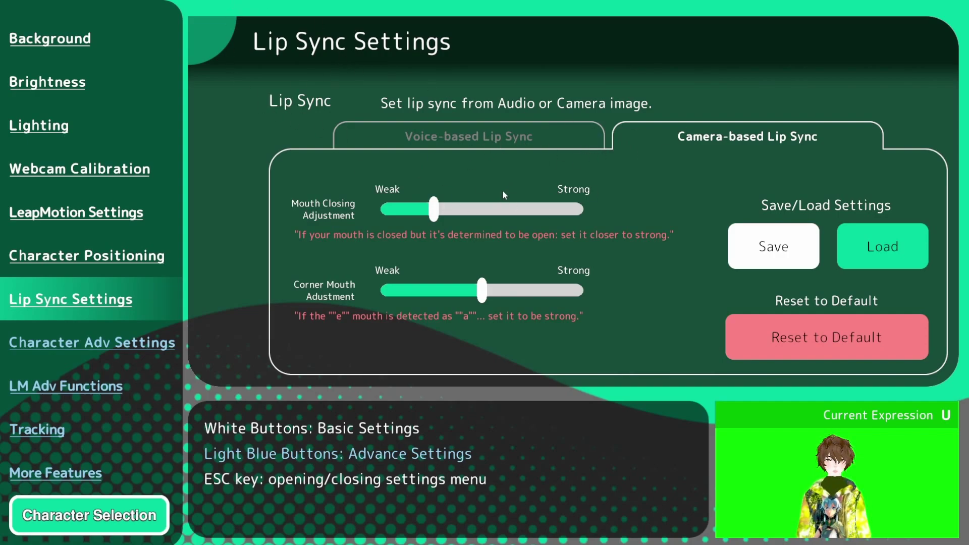
pyautogui.click(481, 139)
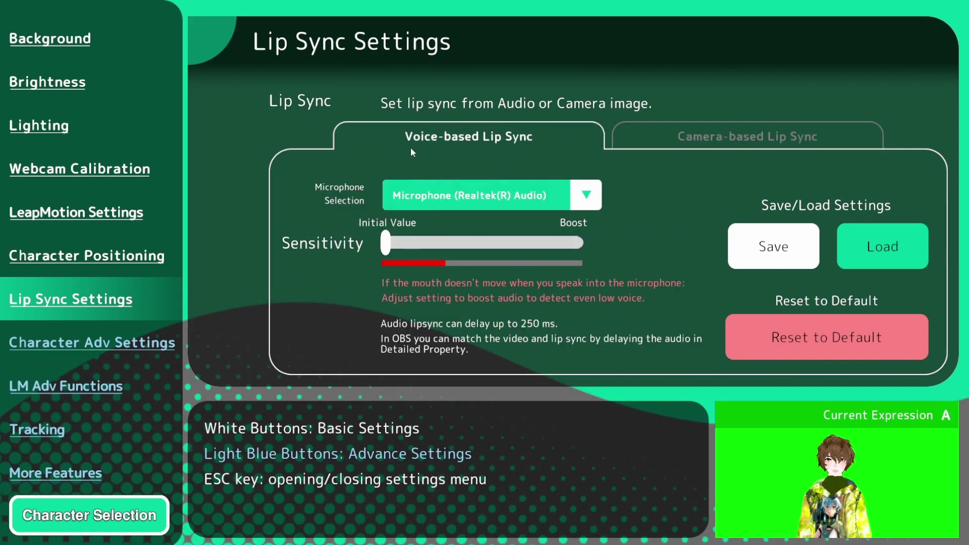
pyautogui.click(595, 196)
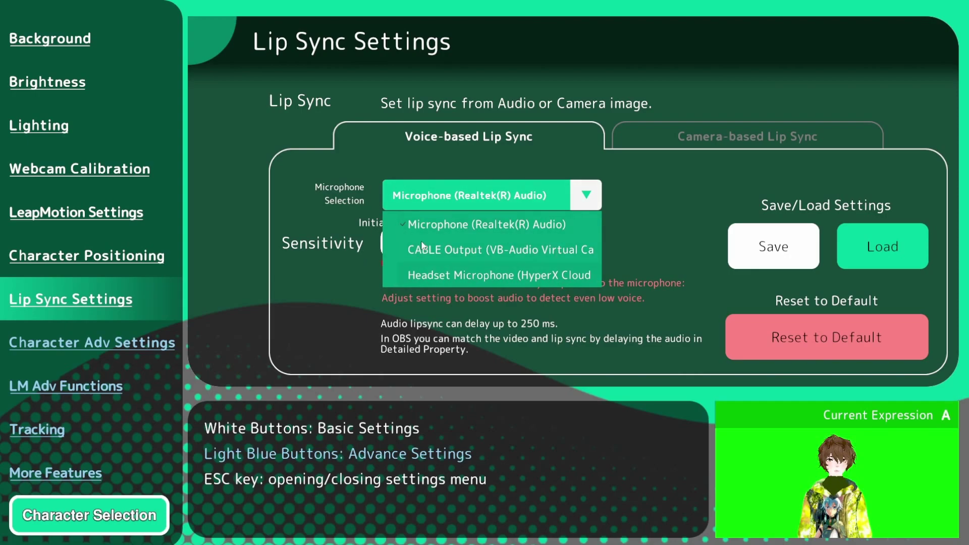
pyautogui.click(487, 220)
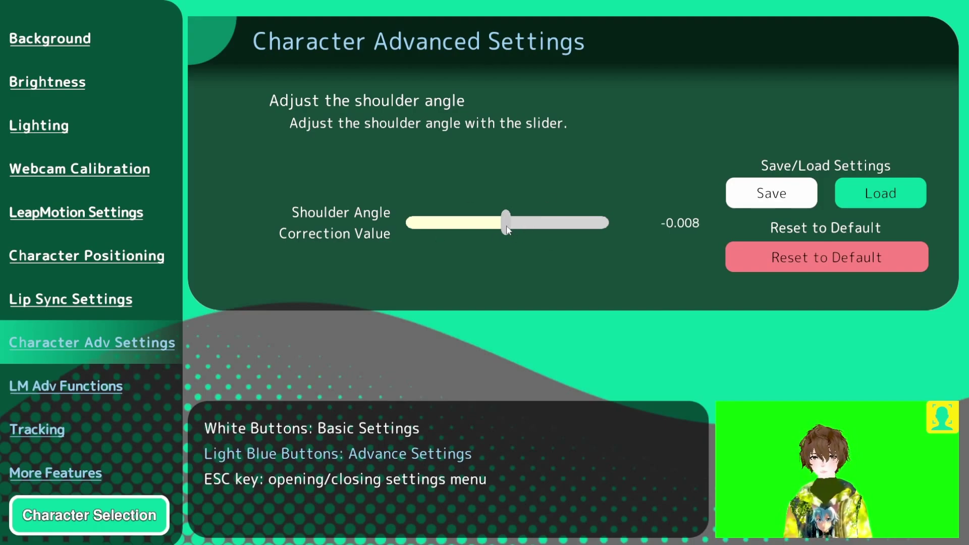
# Adjust the character's shoulder angle correction value and set the tracking engine to iFacialMocap
pyautogui.moveTo(525, 233); pyautogui.dragTo(499, 233)
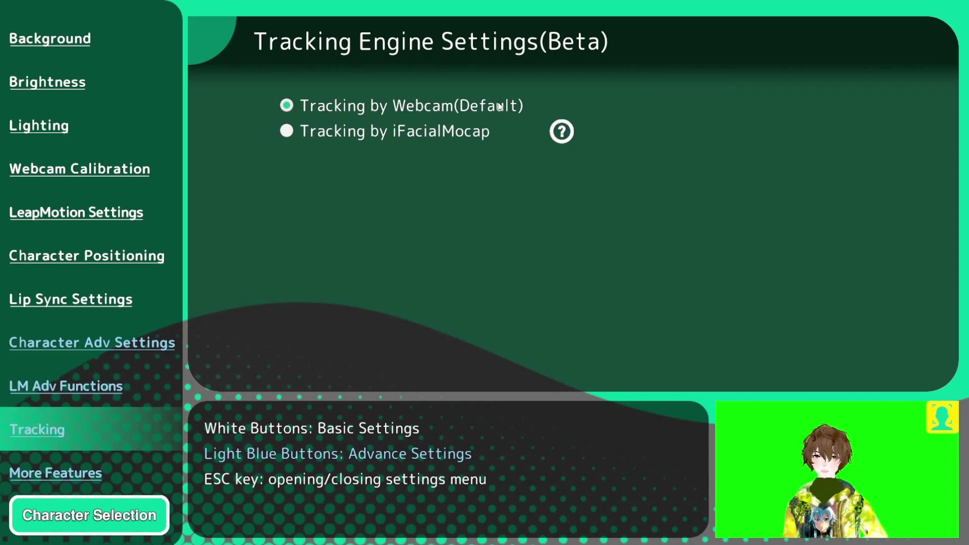
pyautogui.click(287, 132)
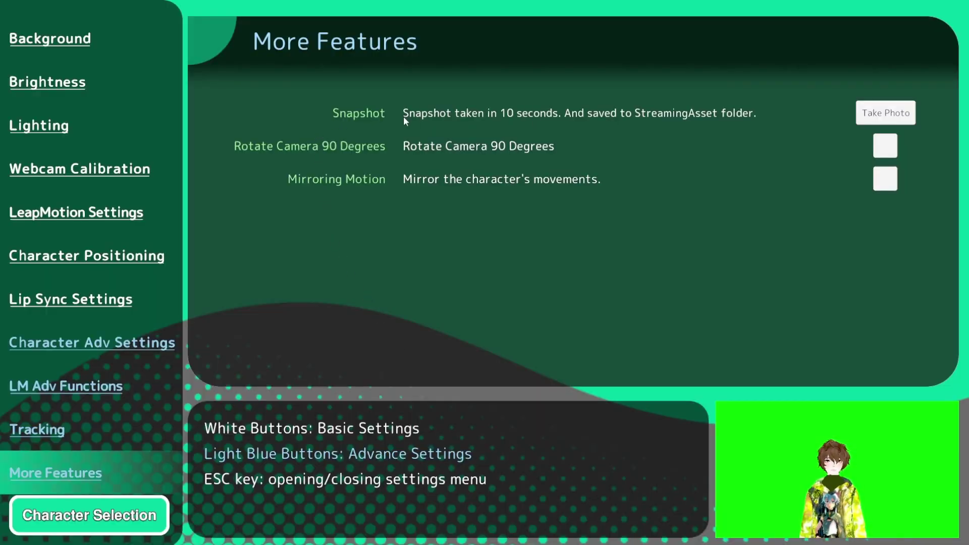
# Toggle the 90-degree camera rotation on and back off, and enable Mirroring Motion
pyautogui.click(883, 149)
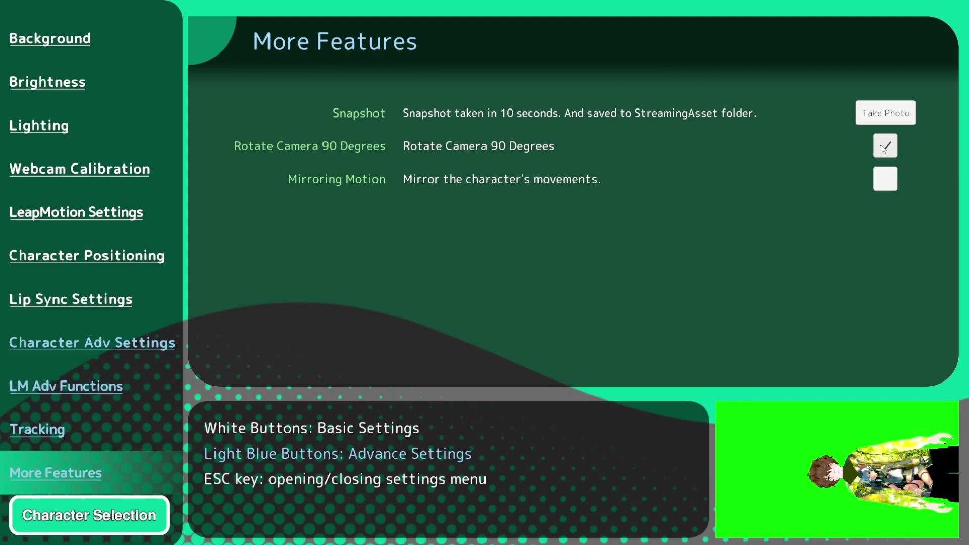
pyautogui.click(884, 149)
pyautogui.click(890, 179)
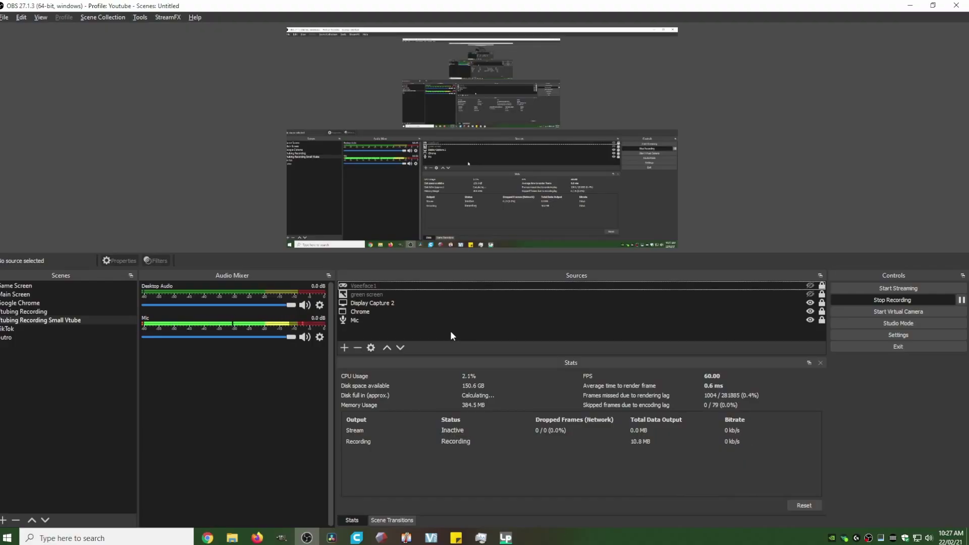
# Add a Game Capture source named luppet that captures the specific window [Luppet.exe]: Luppet
pyautogui.click(345, 348)
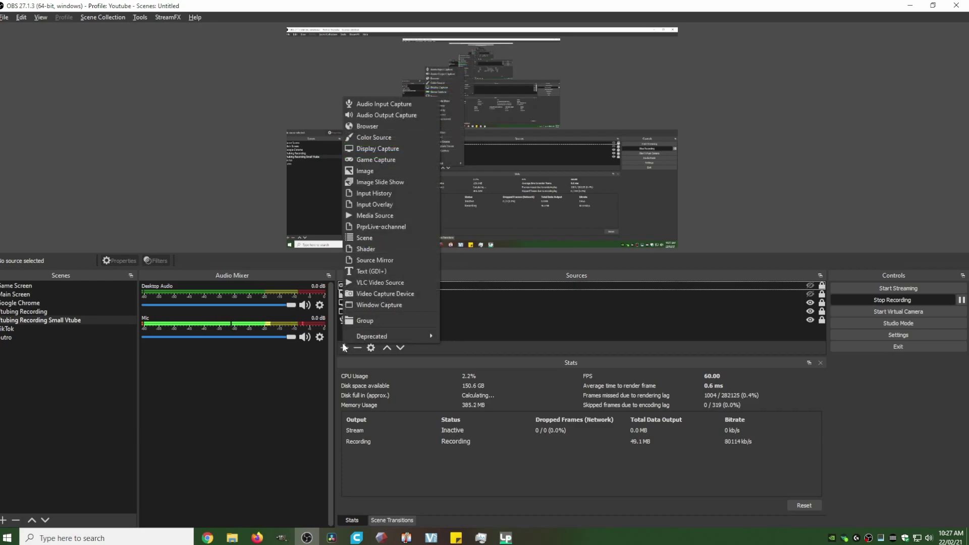
pyautogui.click(385, 159)
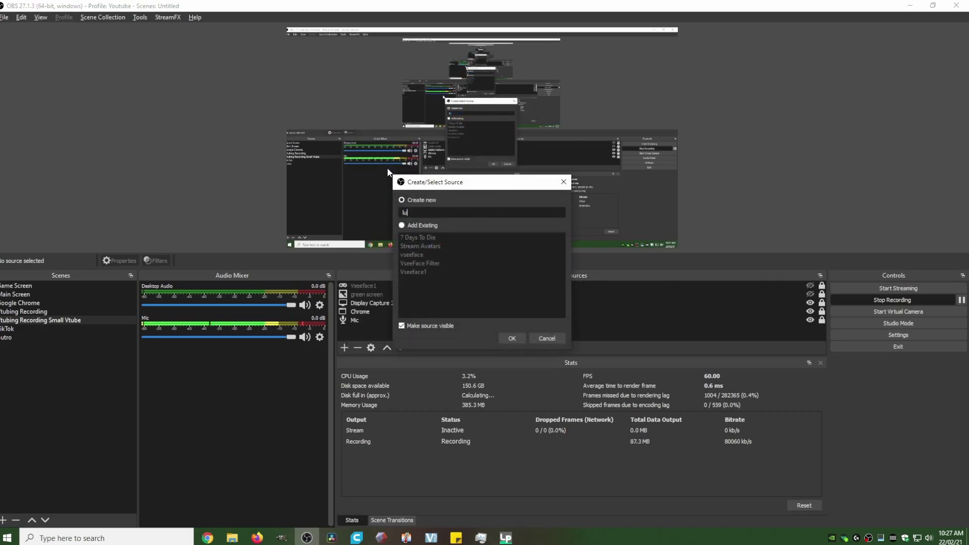
pyautogui.press('Return')
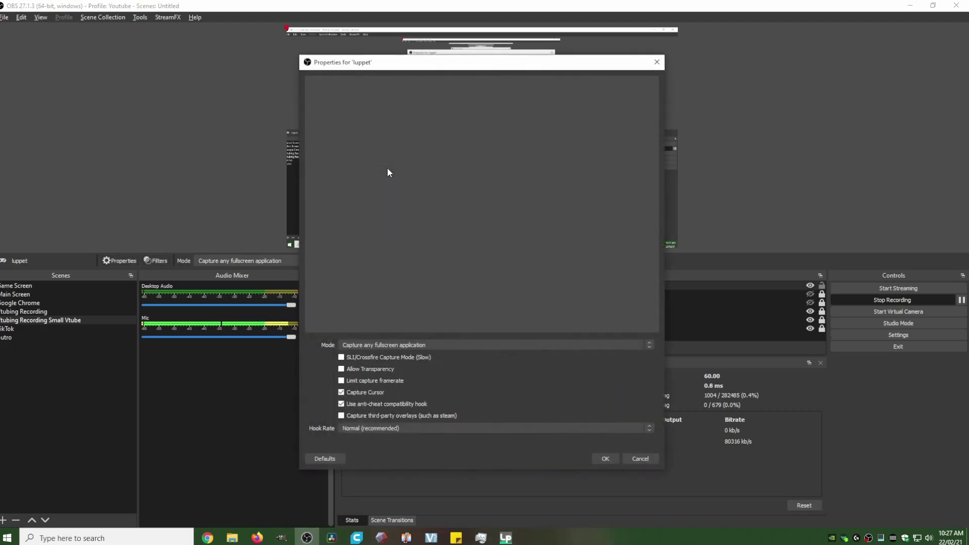
pyautogui.click(500, 344)
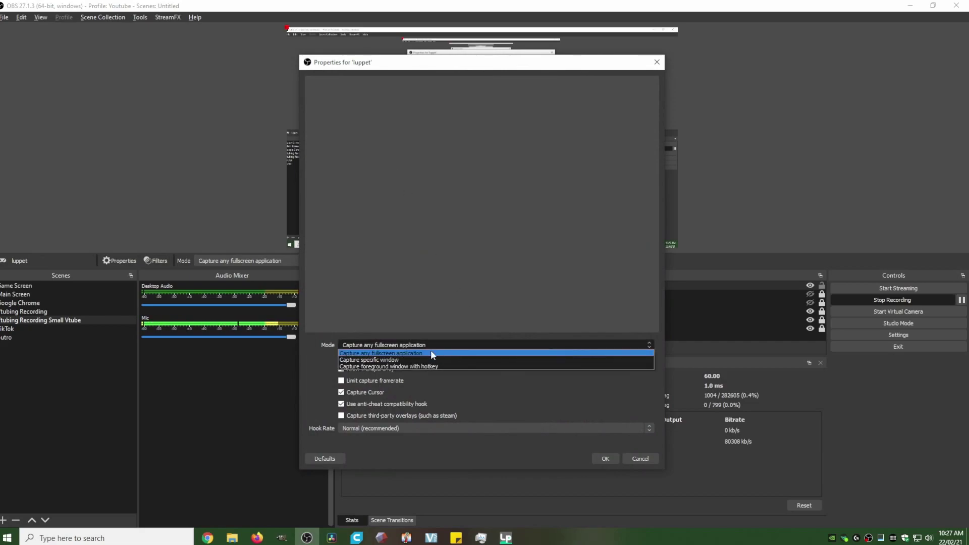
pyautogui.click(401, 360)
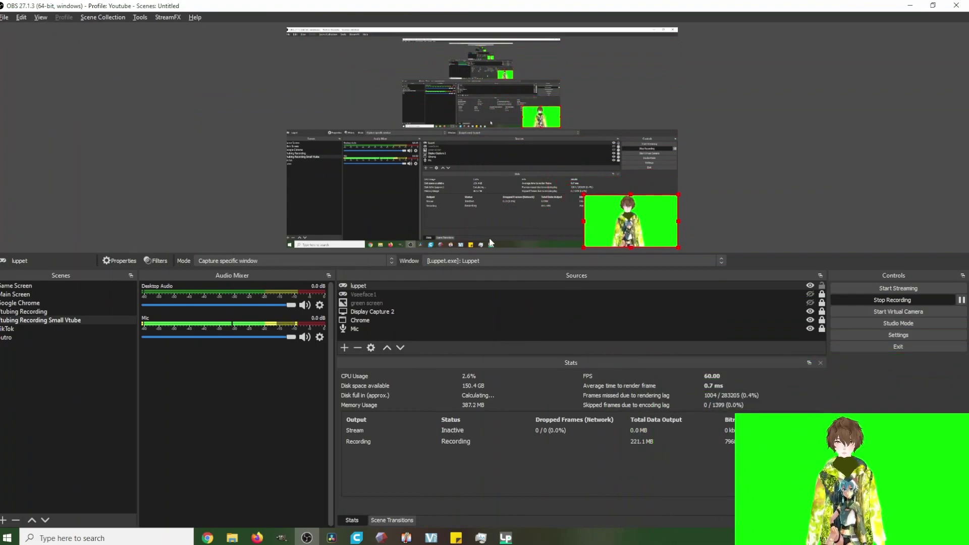
# Add a Chroma Key filter to the luppet source with Green as the key color type
pyautogui.rightClick(359, 285)
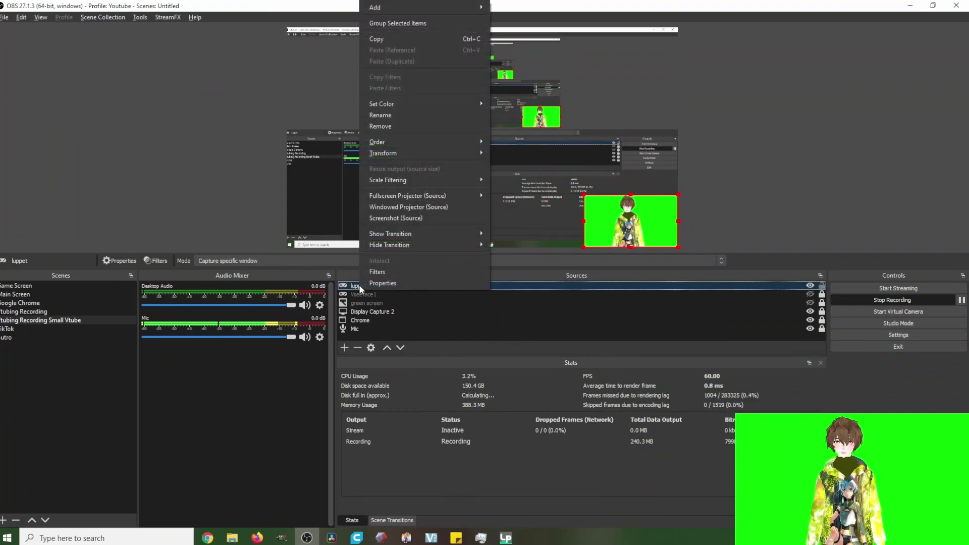
pyautogui.click(395, 272)
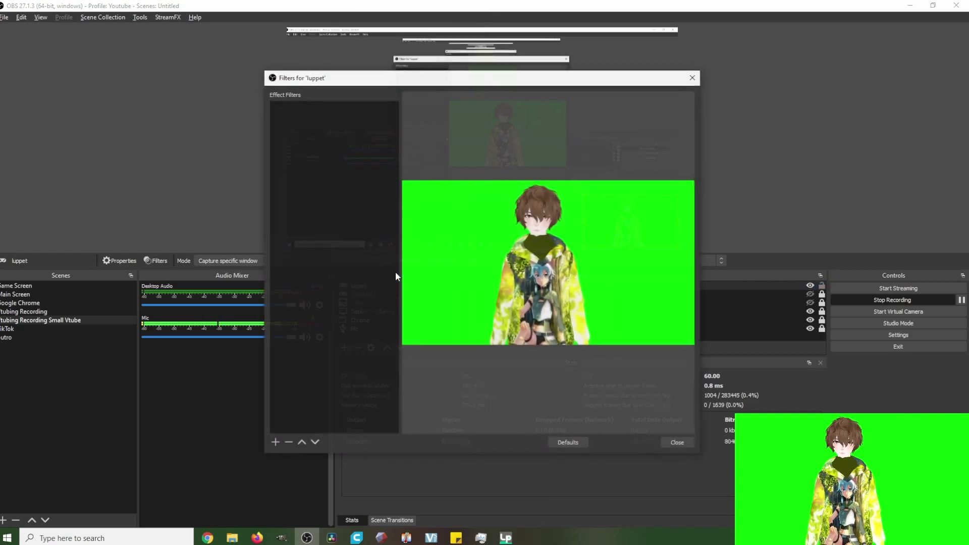
pyautogui.moveTo(451, 78); pyautogui.dragTo(326, 56)
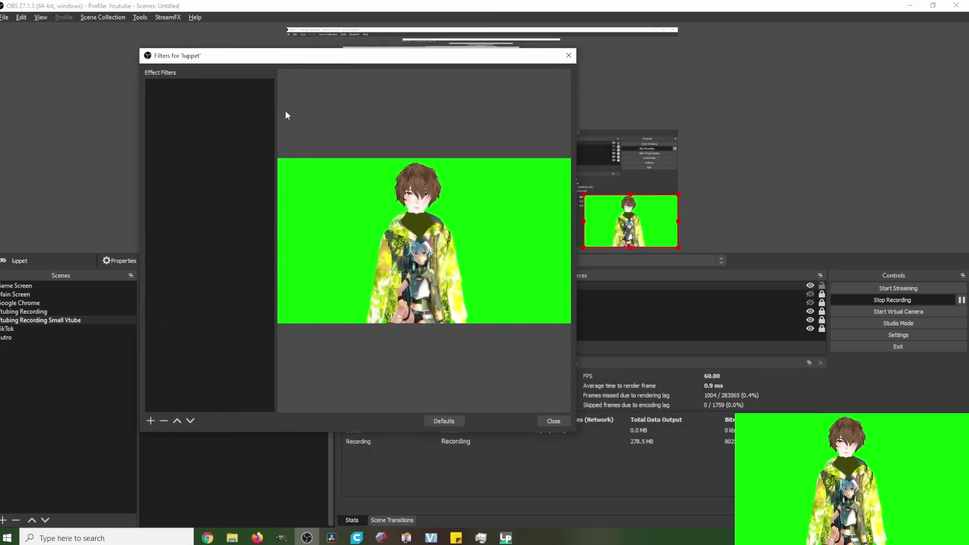
pyautogui.click(151, 421)
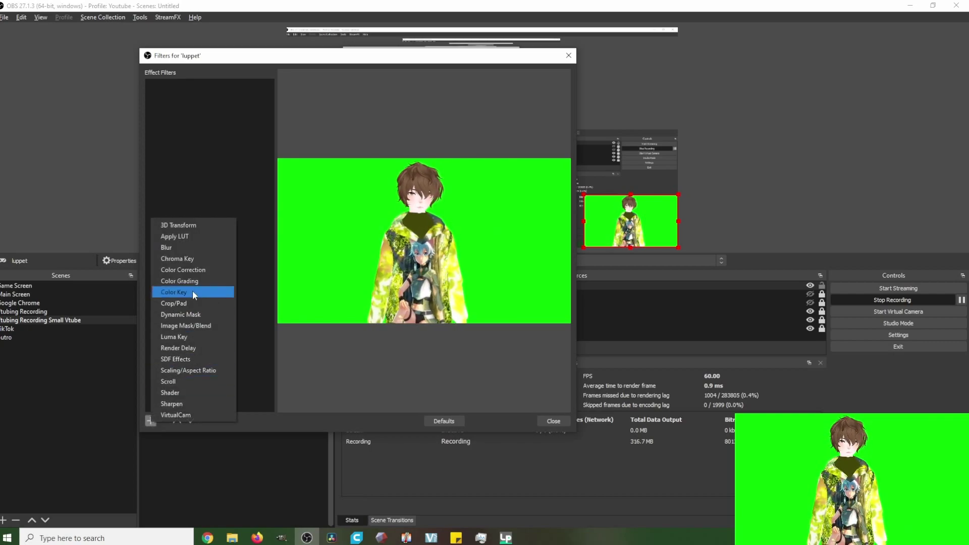
pyautogui.click(192, 257)
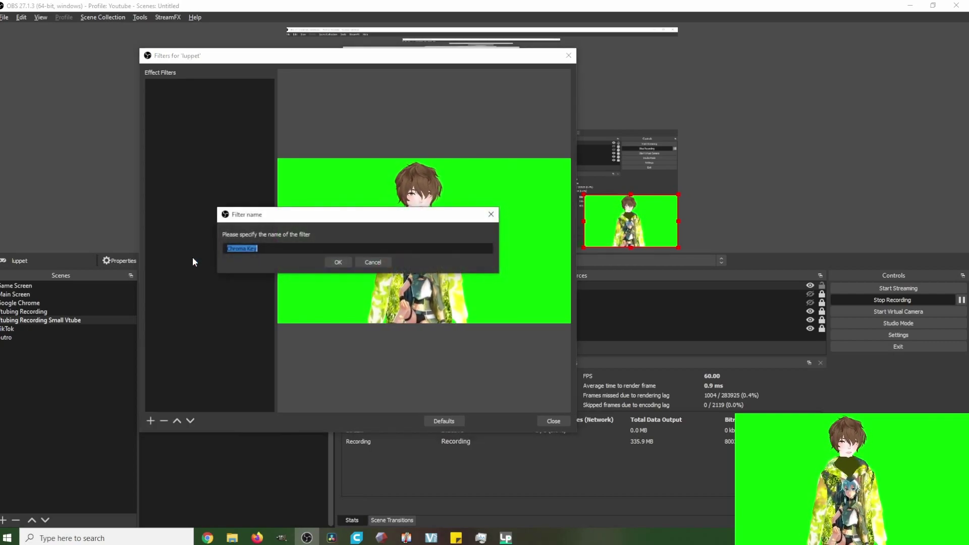
pyautogui.click(337, 262)
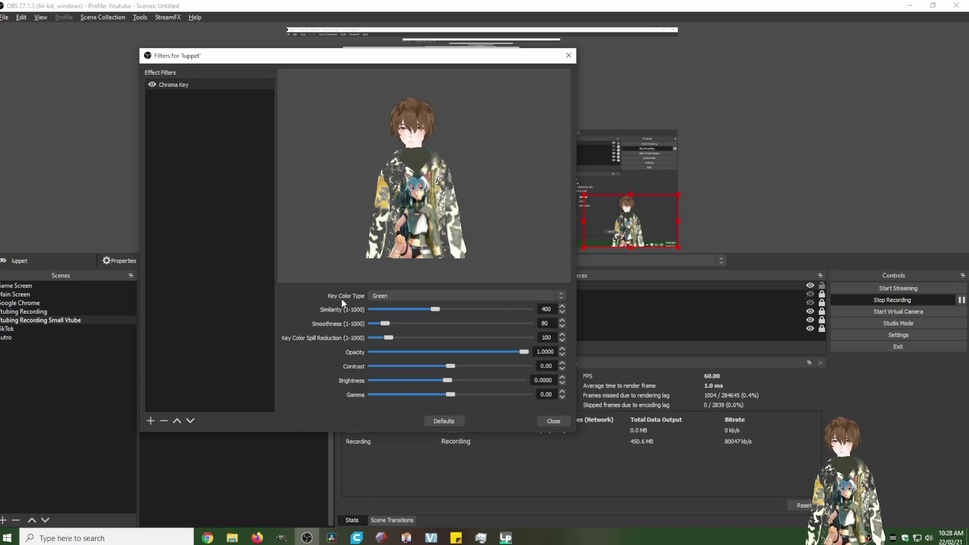
pyautogui.click(386, 296)
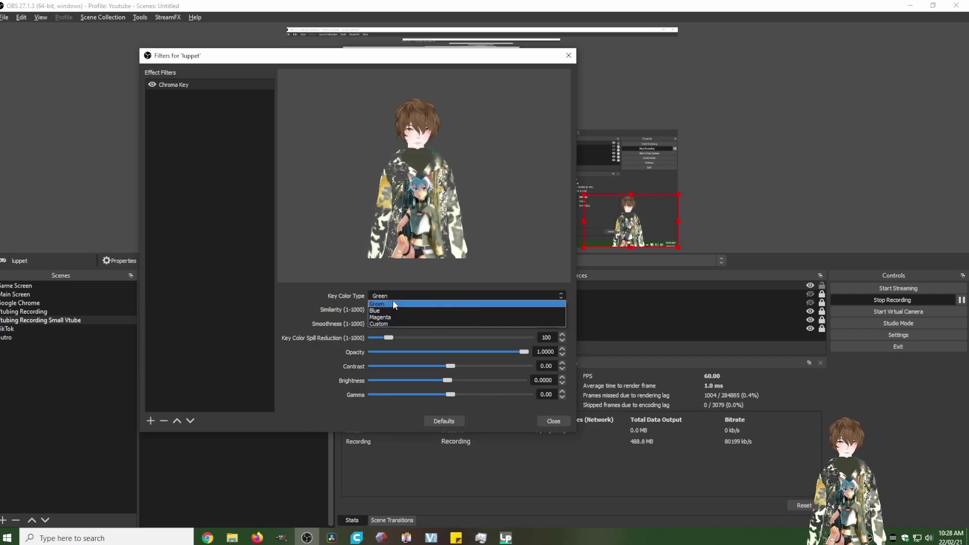
pyautogui.click(388, 304)
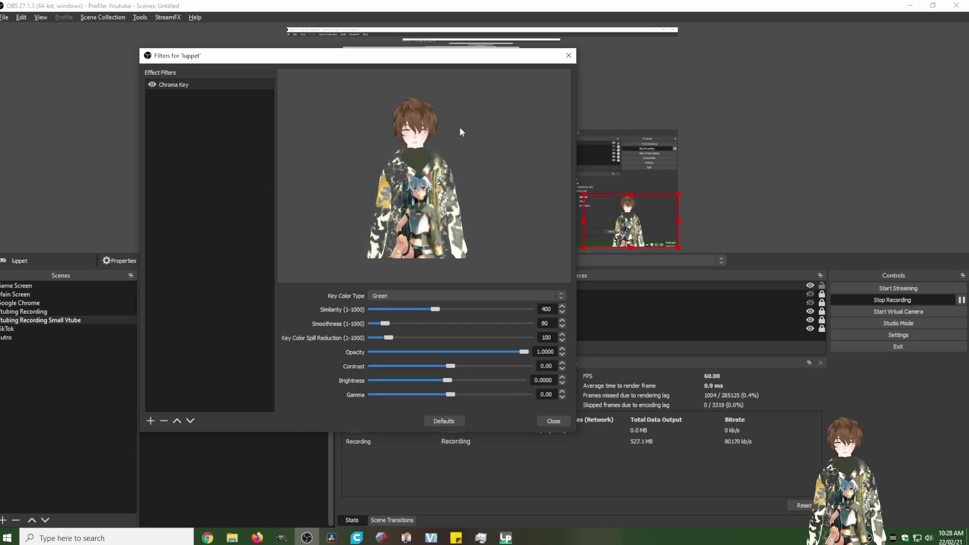
pyautogui.click(557, 420)
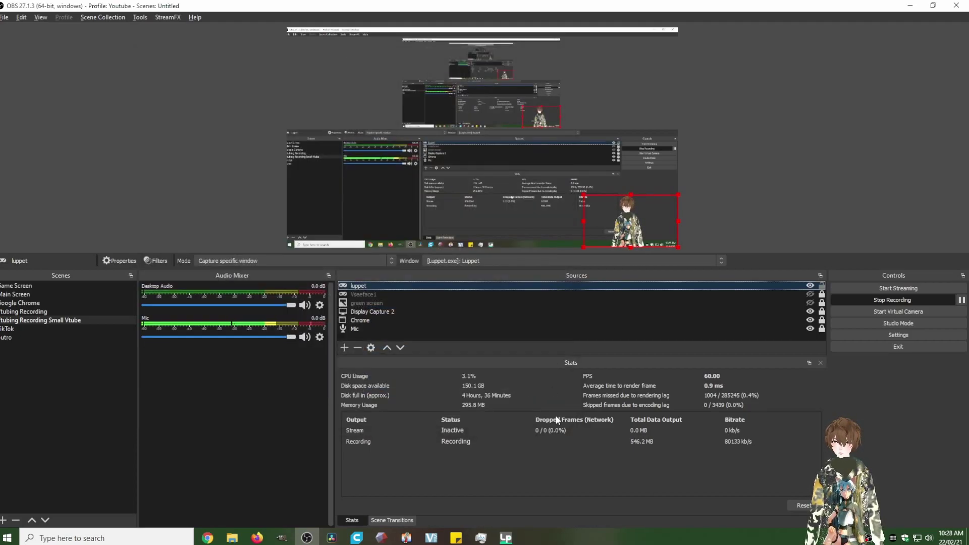
# Enlarge the luppet source in the preview from its upper-left corner, keeping it in the lower-right corner of the scene
pyautogui.click(704, 207)
pyautogui.click(621, 205)
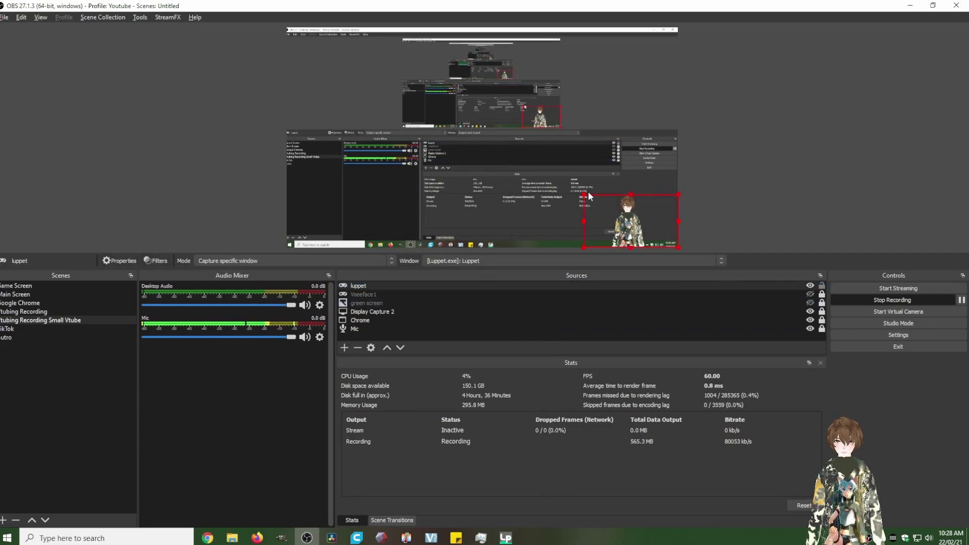
pyautogui.moveTo(584, 195); pyautogui.dragTo(543, 172)
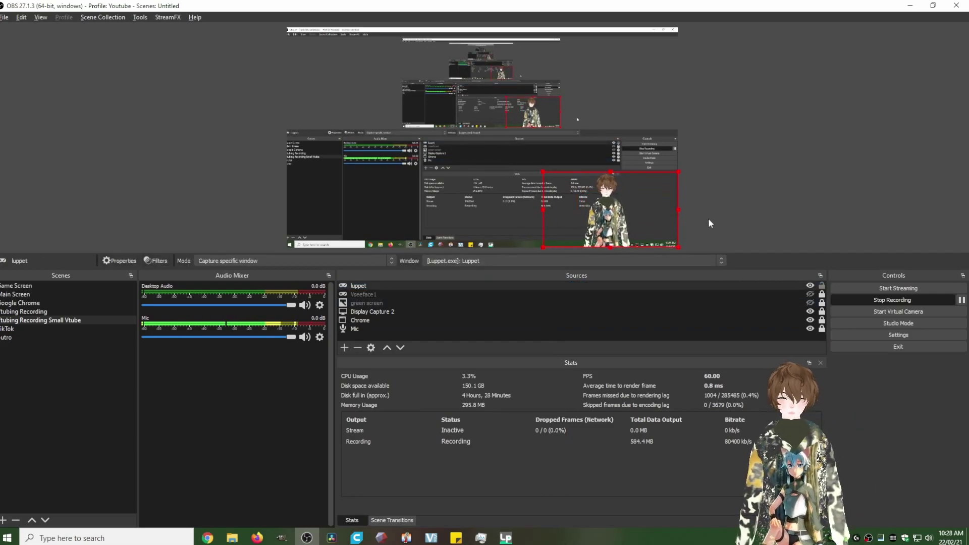